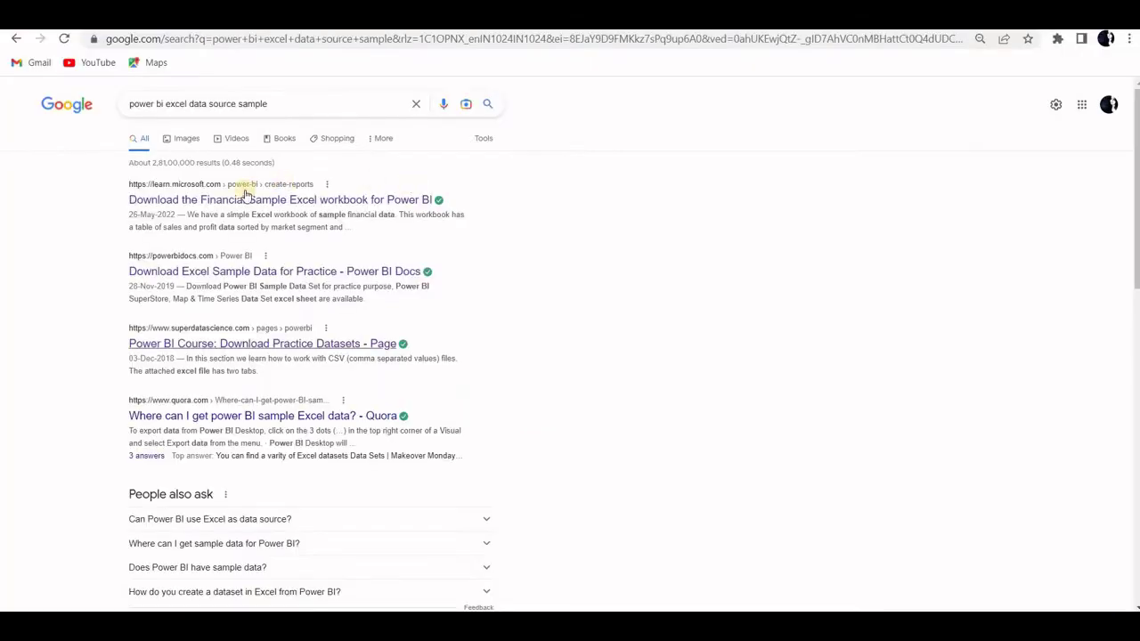
Overwrite the search query with a run of 9s, clear the box, and dismiss the trending suggestions
{"action": "left_click_drag", "start_coordinate": [271, 103], "coordinate": [10, 114]}
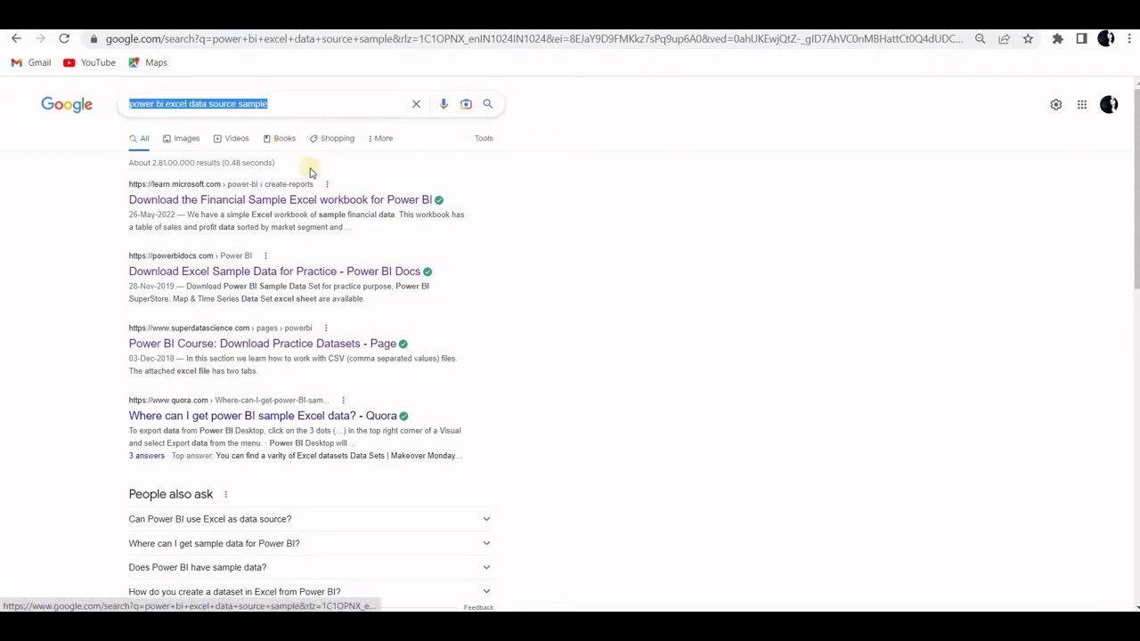
{"action": "type", "text": "9999999999999999999999999999999999999999999999999999999"}
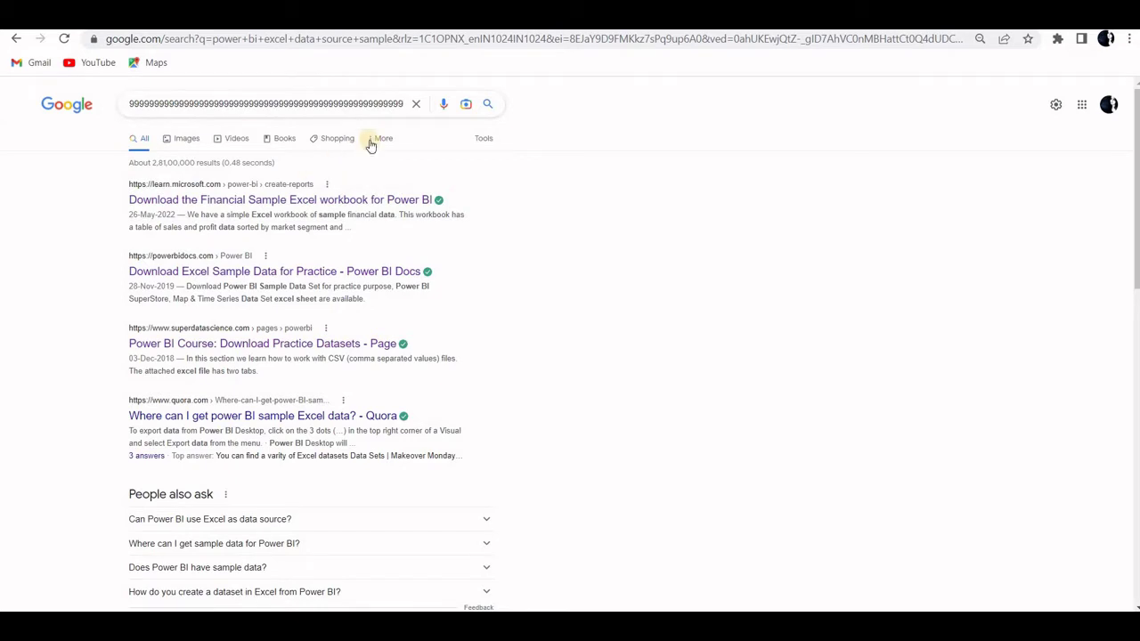
{"action": "left_click", "coordinate": [416, 104]}
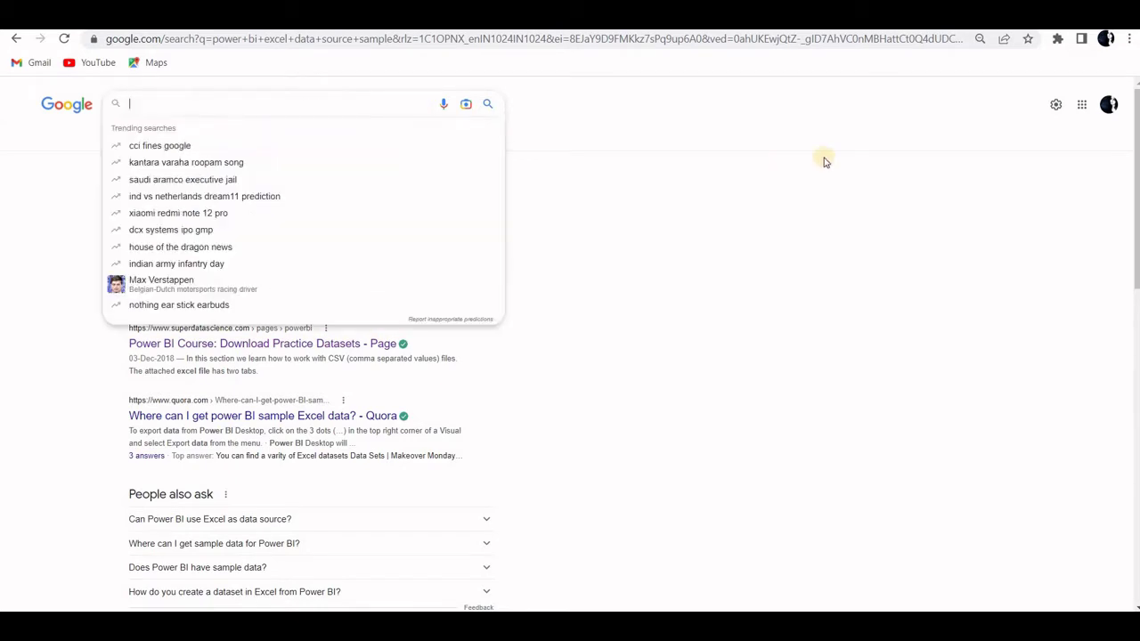
{"action": "left_click", "coordinate": [821, 140]}
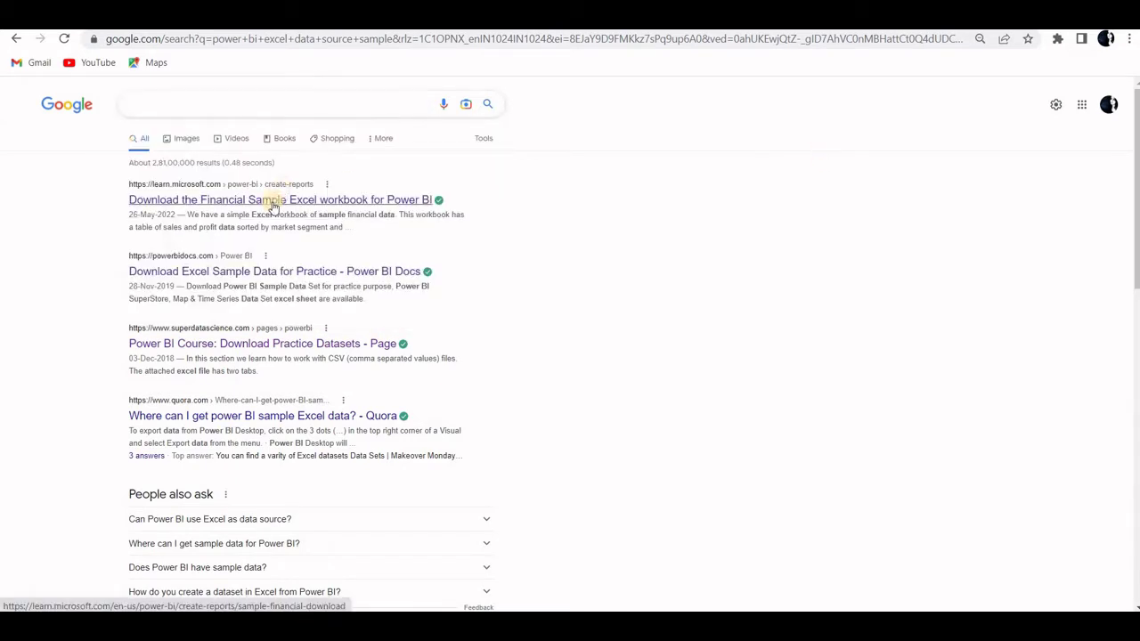
Open the Microsoft Learn Financial Sample workbook article, scroll through it, then switch to Power BI Desktop
{"action": "left_click", "coordinate": [274, 204]}
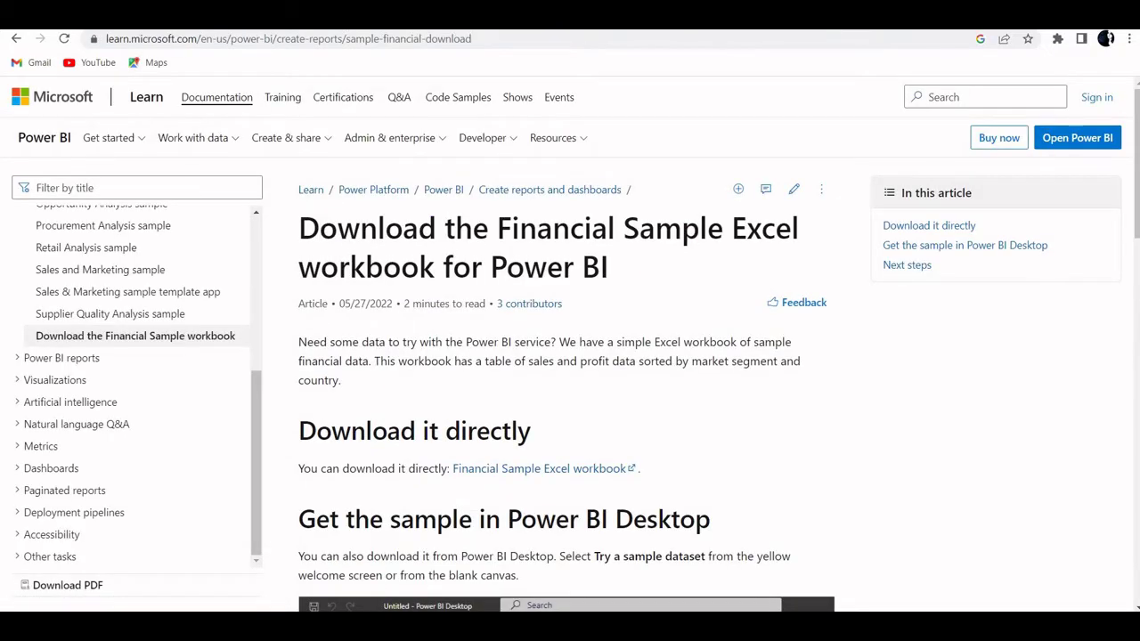
{"action": "left_click", "coordinate": [547, 468]}
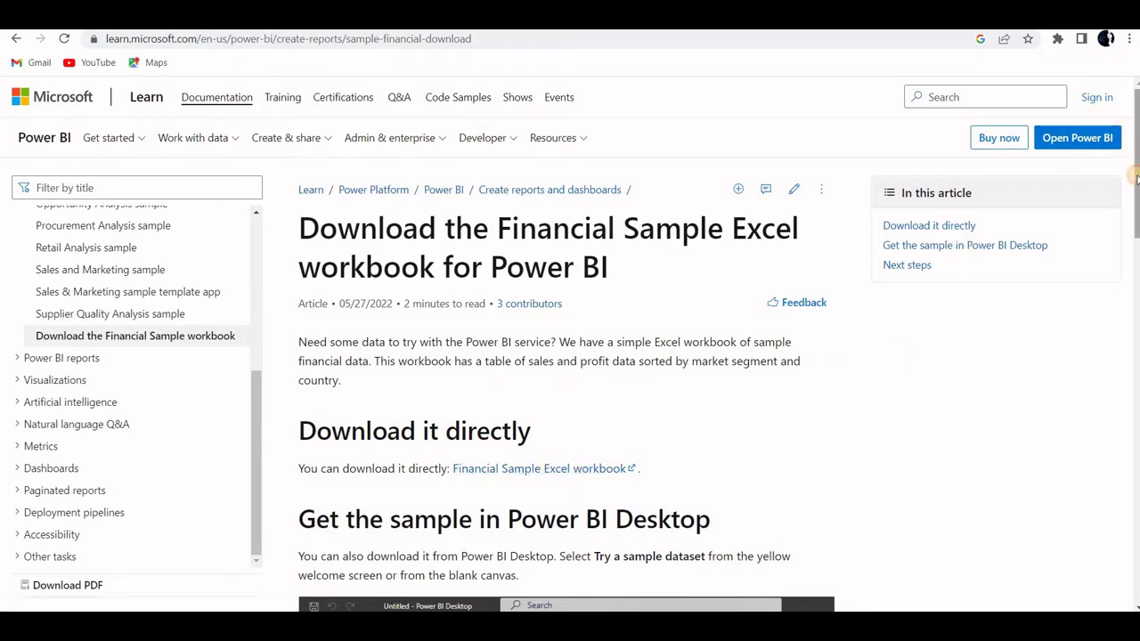
{"action": "scroll", "coordinate": [1135, 179], "scroll_direction": "down", "scroll_amount": 2}
{"action": "scroll", "coordinate": [718, 346], "scroll_direction": "down", "scroll_amount": 1}
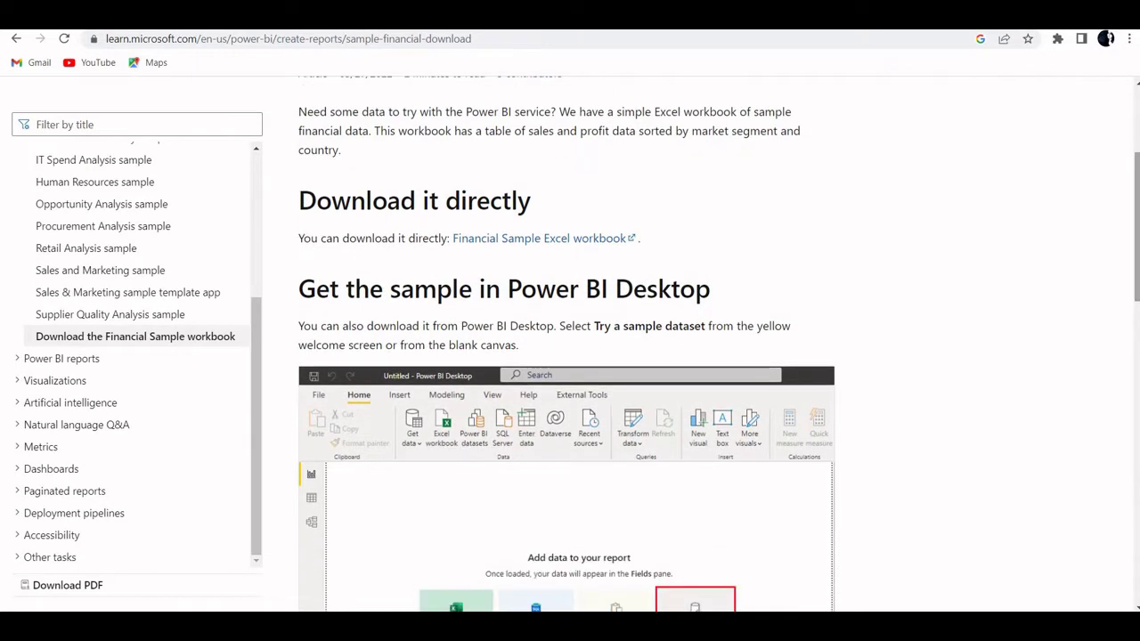
{"action": "left_click_drag", "start_coordinate": [1136, 233], "coordinate": [1136, 317]}
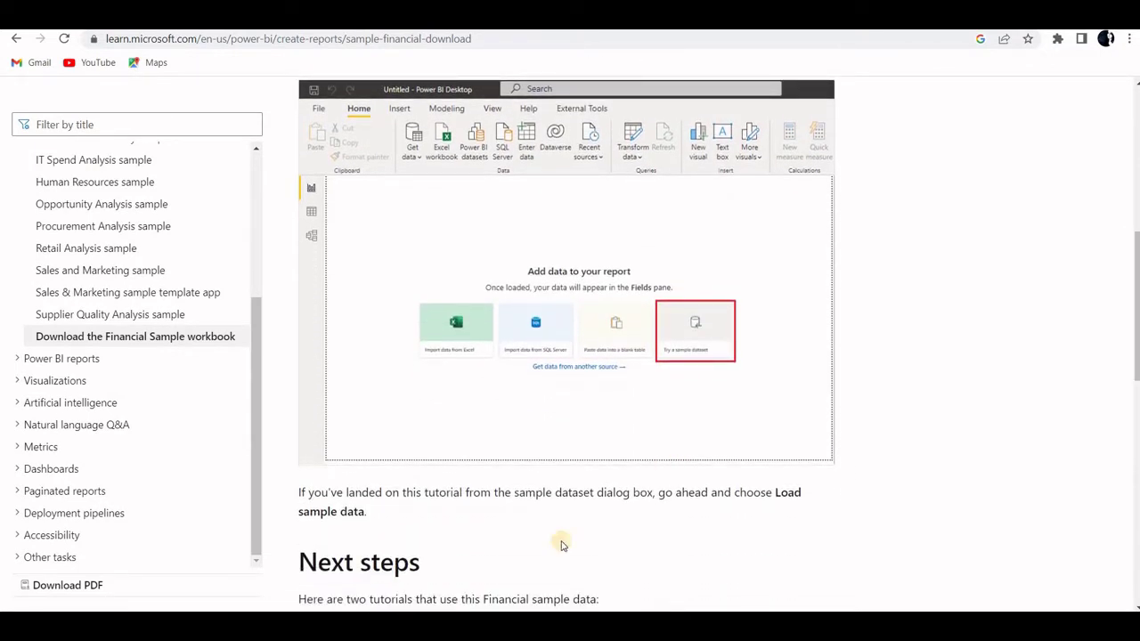
{"action": "key", "text": "alt+Tab"}
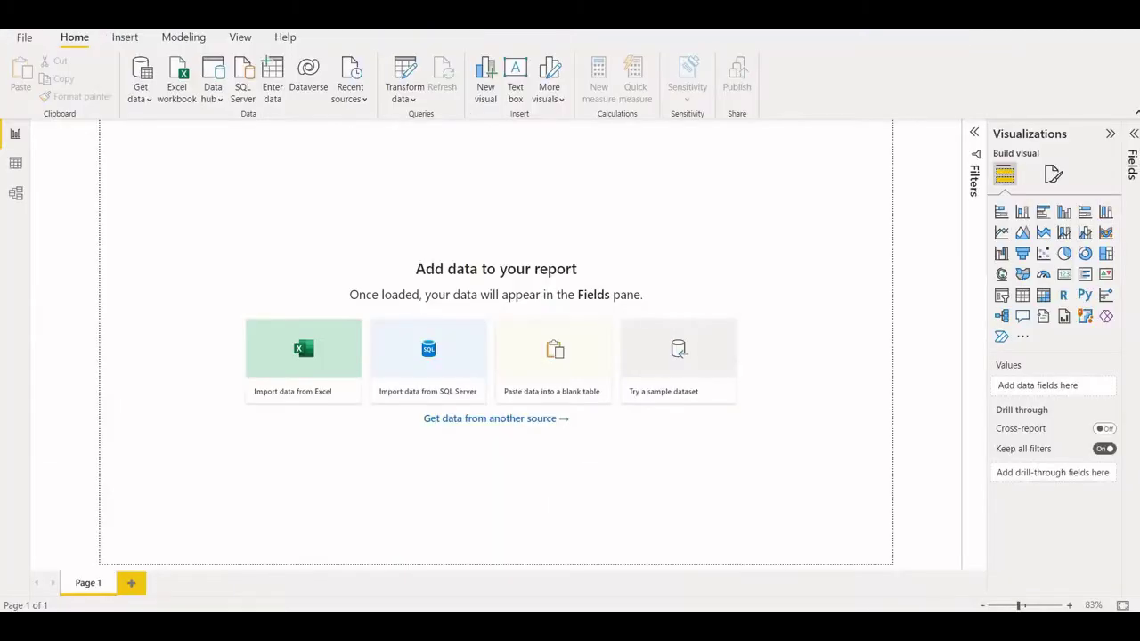
Choose Get data > Excel workbook and pick Financial Sample from the Downloads folder
{"action": "left_click", "coordinate": [143, 105]}
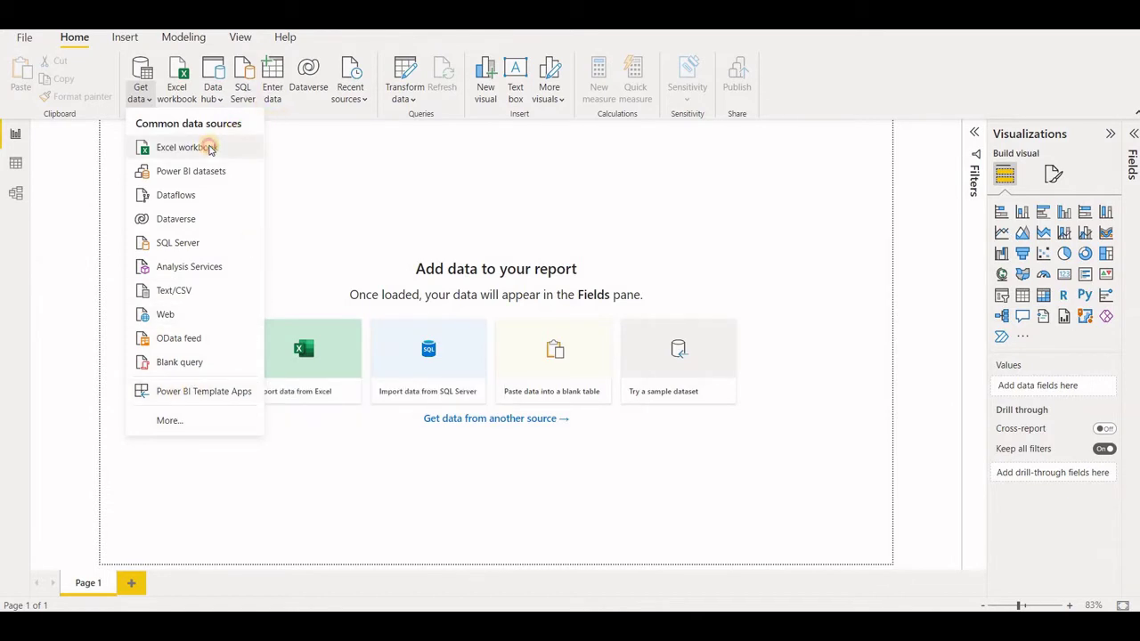
{"action": "left_click", "coordinate": [208, 148]}
{"action": "left_click", "coordinate": [209, 145]}
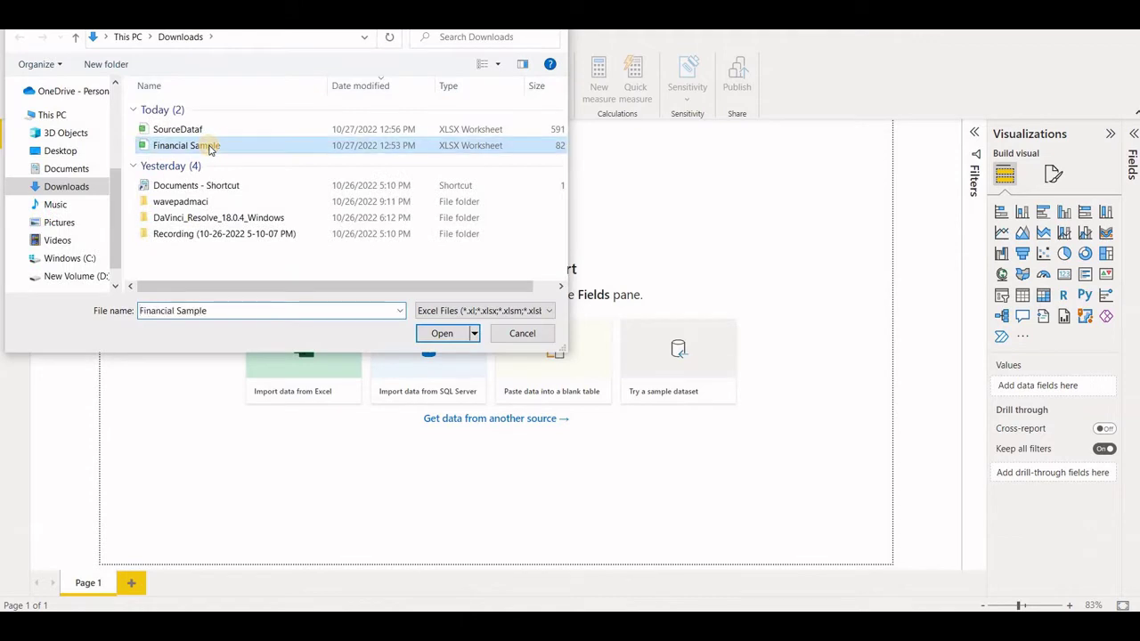
Open Financial Sample.xlsx, tick the financials table in the Navigator, and load it
{"action": "left_click", "coordinate": [445, 333]}
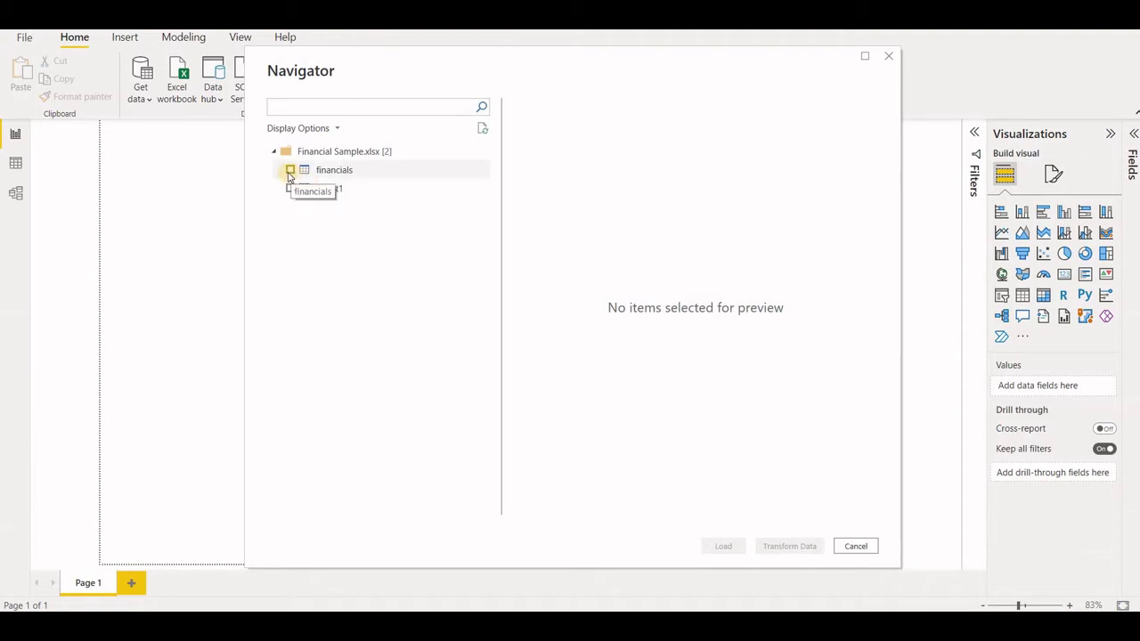
{"action": "left_click", "coordinate": [289, 171]}
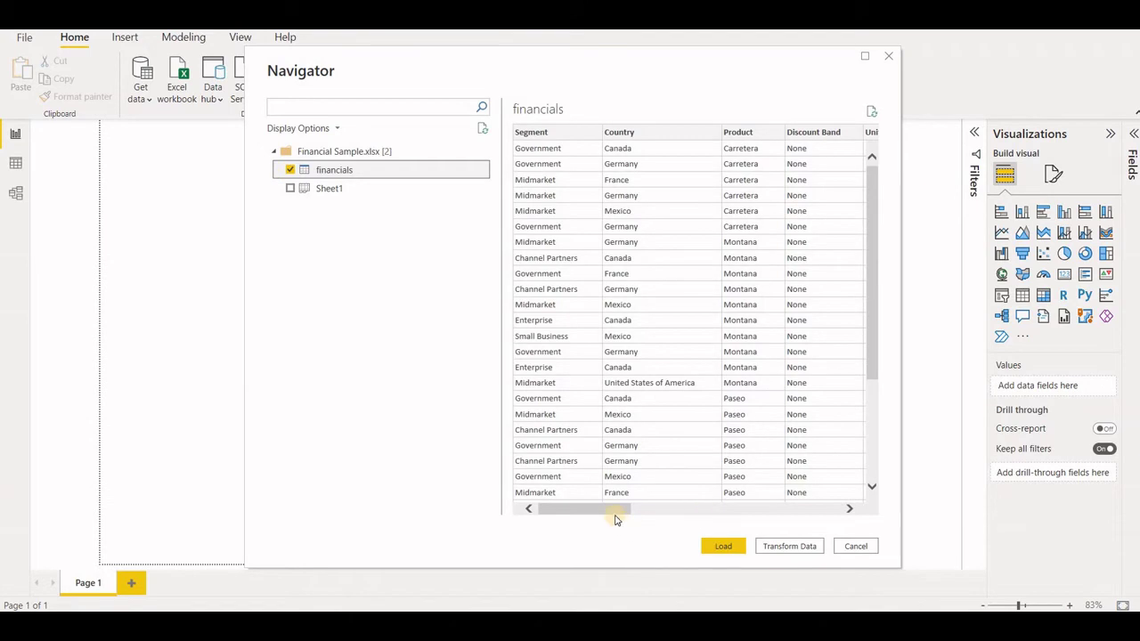
{"action": "left_click_drag", "start_coordinate": [608, 516], "coordinate": [756, 512]}
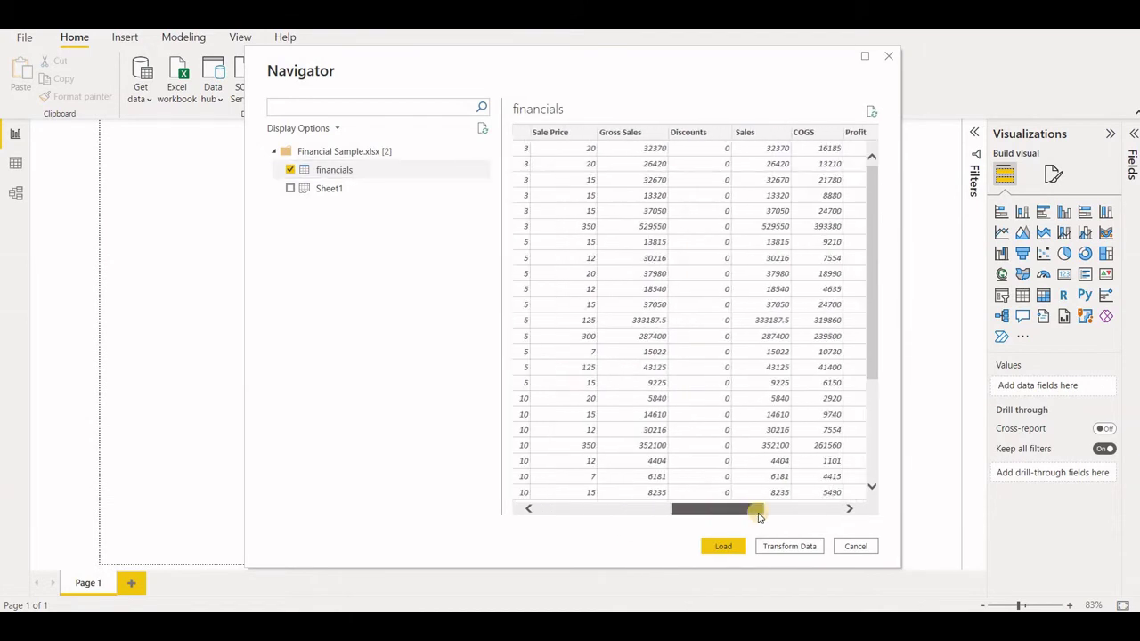
{"action": "left_click", "coordinate": [719, 549]}
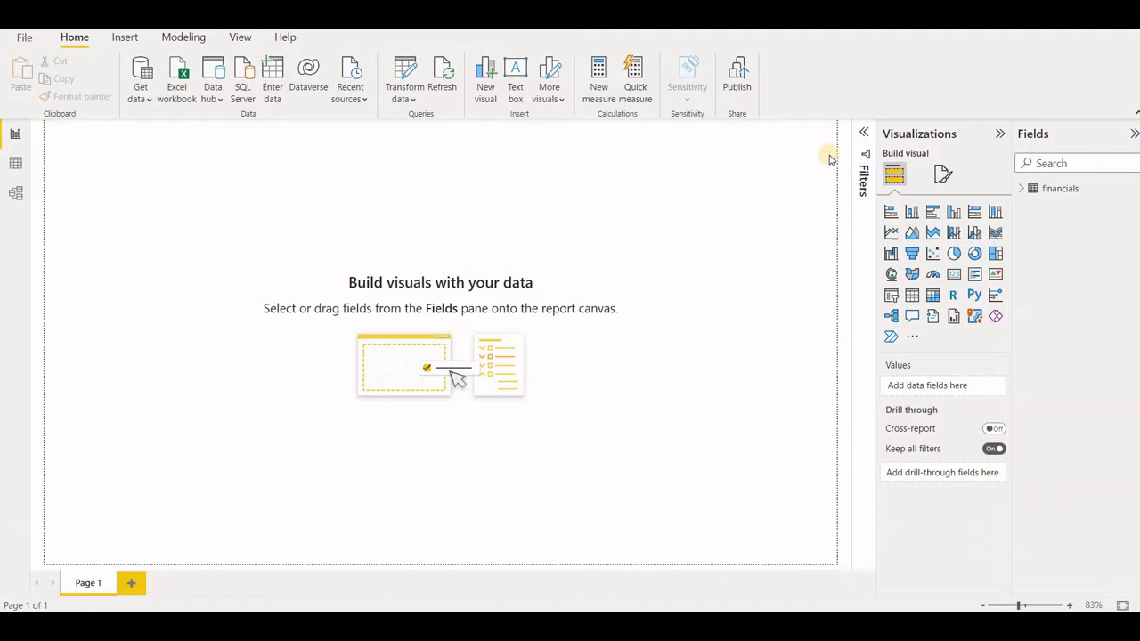
Expand the Filters pane, insert a blank clustered column chart, and widen it to the canvas edge
{"action": "left_click", "coordinate": [862, 133]}
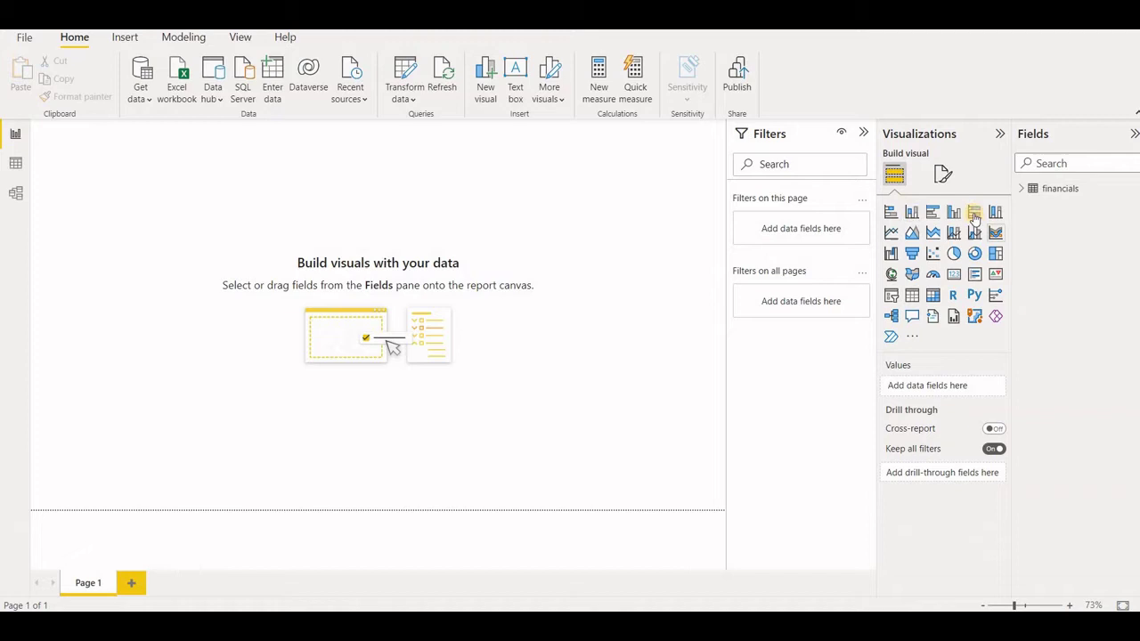
{"action": "left_click", "coordinate": [910, 213]}
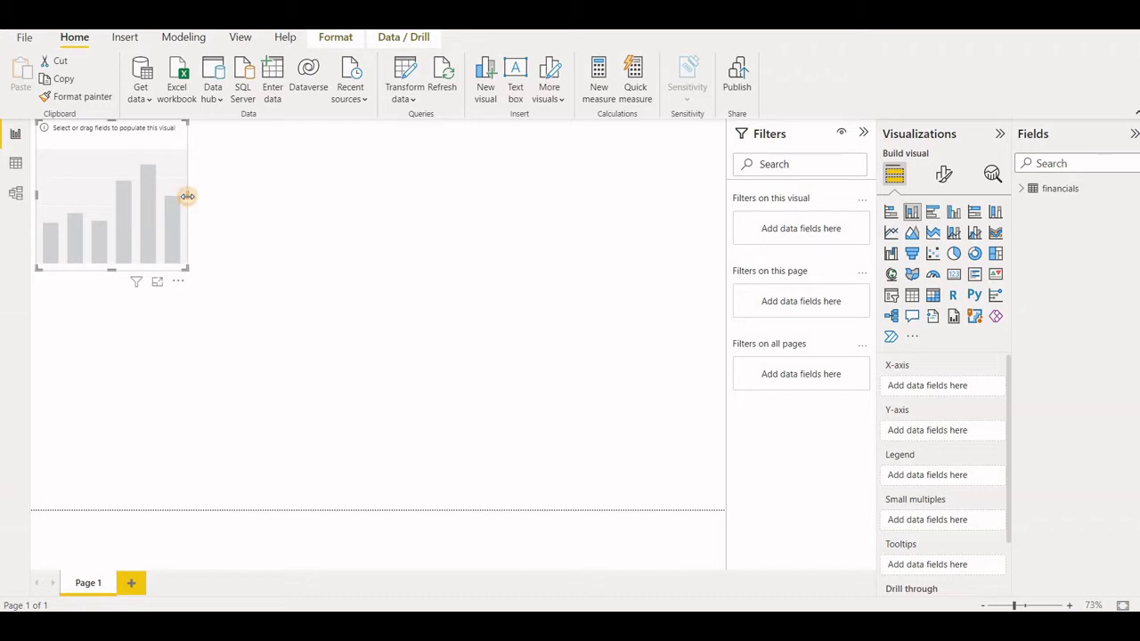
{"action": "left_click_drag", "start_coordinate": [187, 196], "coordinate": [587, 196]}
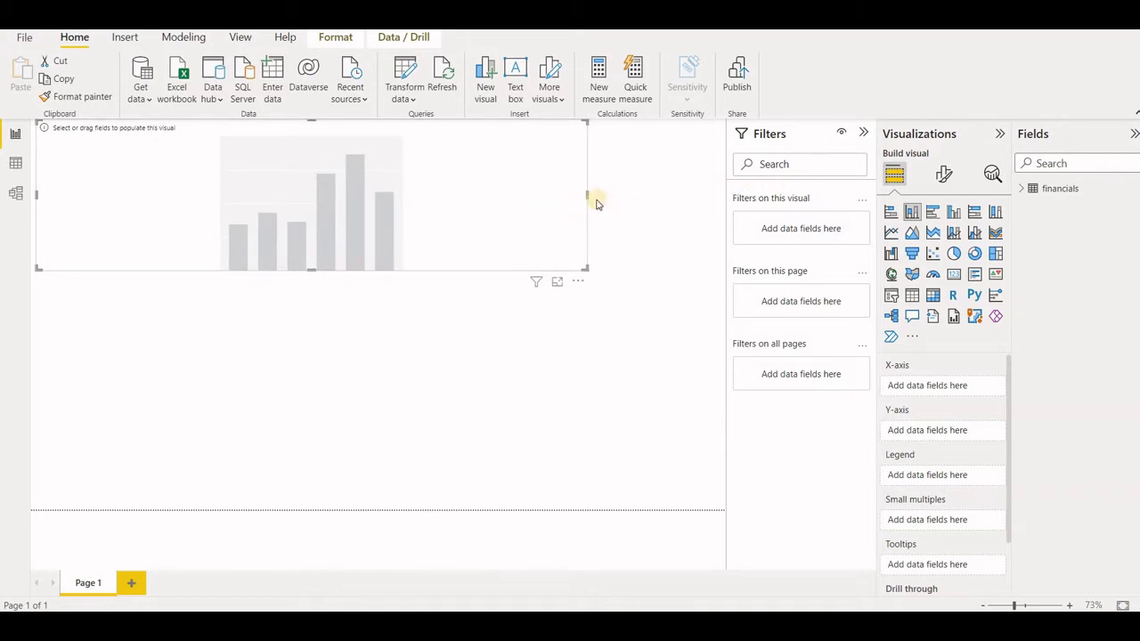
{"action": "left_click", "coordinate": [589, 196]}
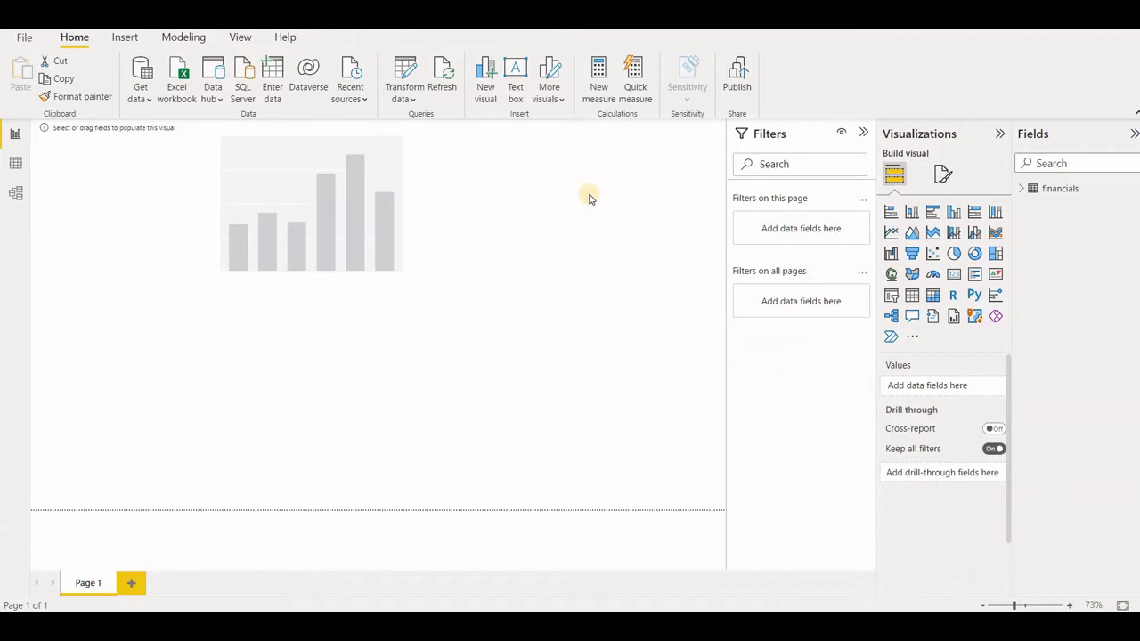
{"action": "left_click", "coordinate": [581, 198]}
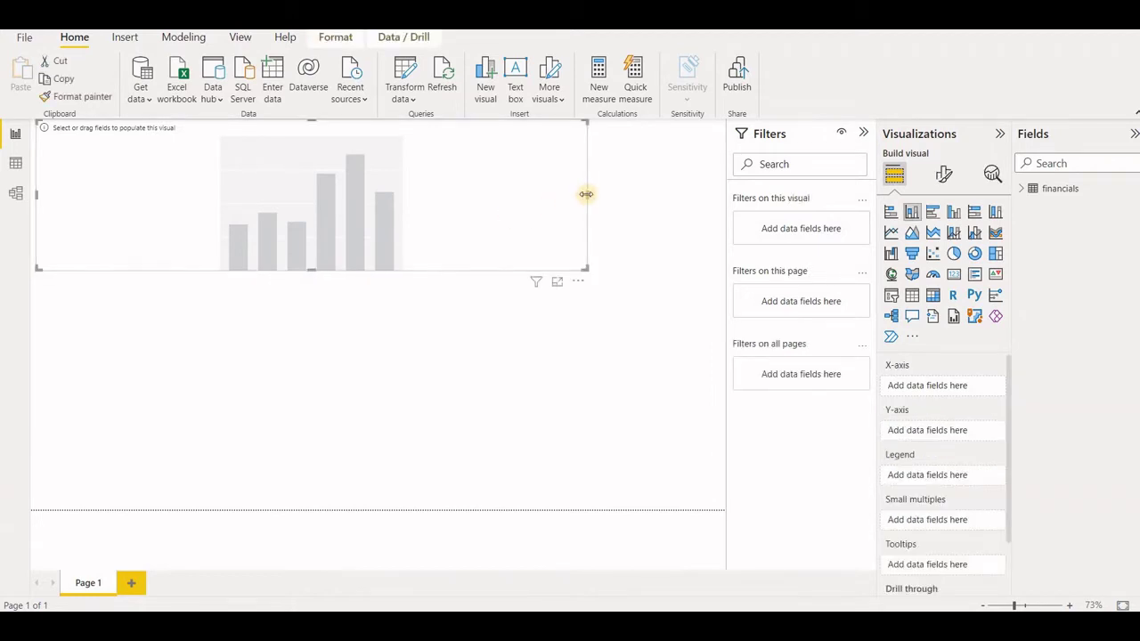
{"action": "left_click_drag", "start_coordinate": [585, 194], "coordinate": [740, 188]}
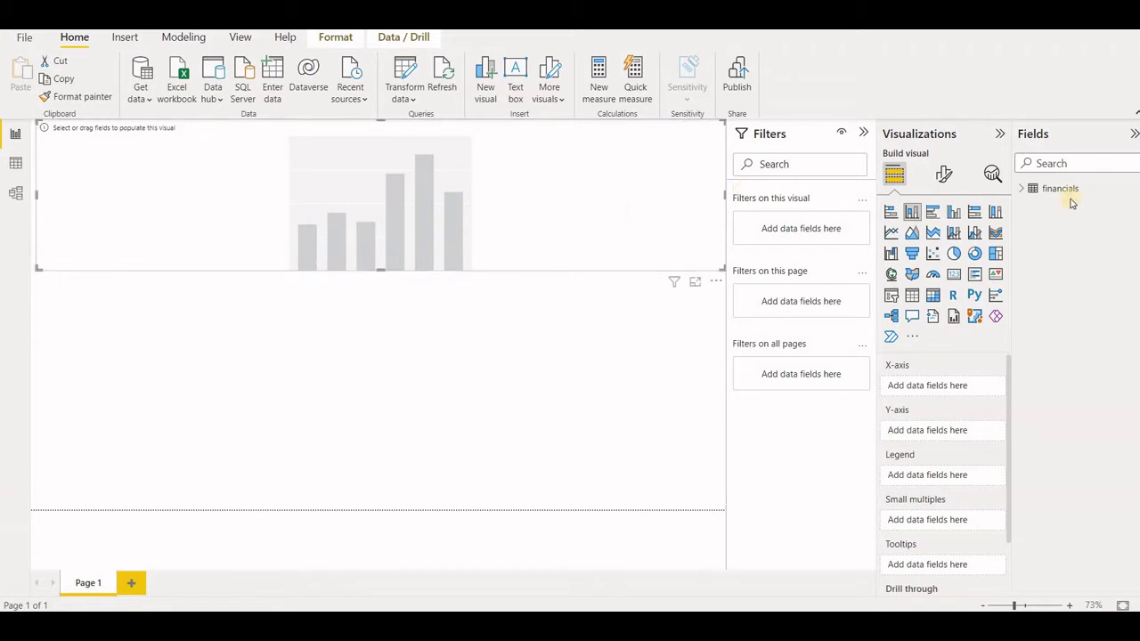
Expand the financials table and place Month Name on the X-axis and Units Sold on the Y-axis
{"action": "left_click", "coordinate": [1021, 195]}
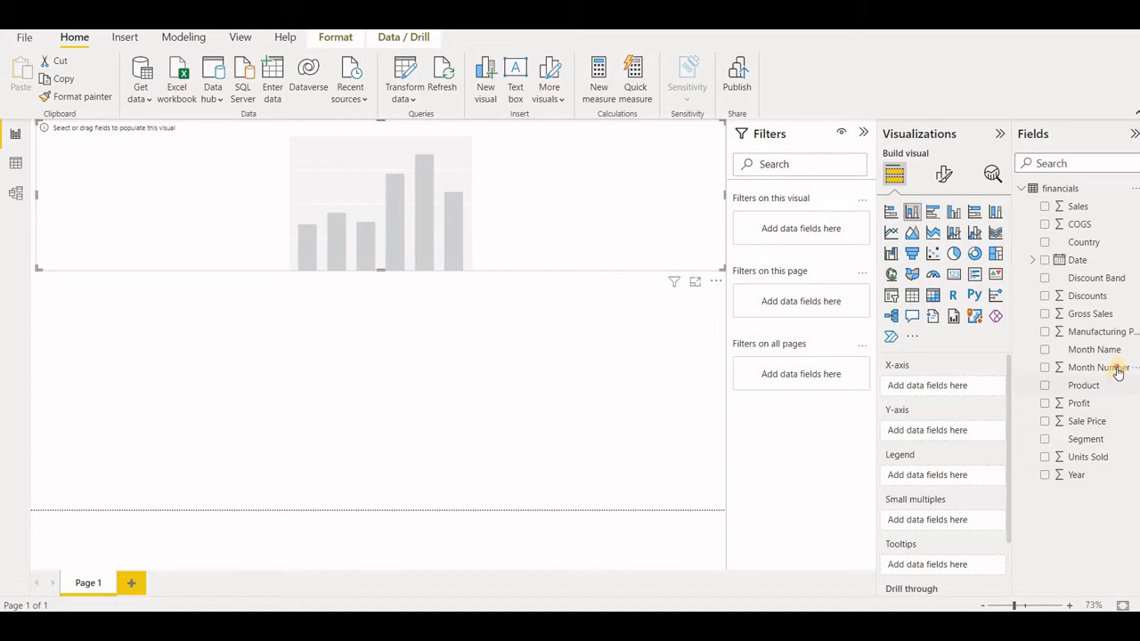
{"action": "left_click_drag", "start_coordinate": [1117, 372], "coordinate": [1059, 361]}
{"action": "mouse_move", "coordinate": [957, 412]}
{"action": "left_mouse_down"}
{"action": "mouse_move", "coordinate": [953, 395]}
{"action": "mouse_move", "coordinate": [964, 393]}
{"action": "left_mouse_up"}
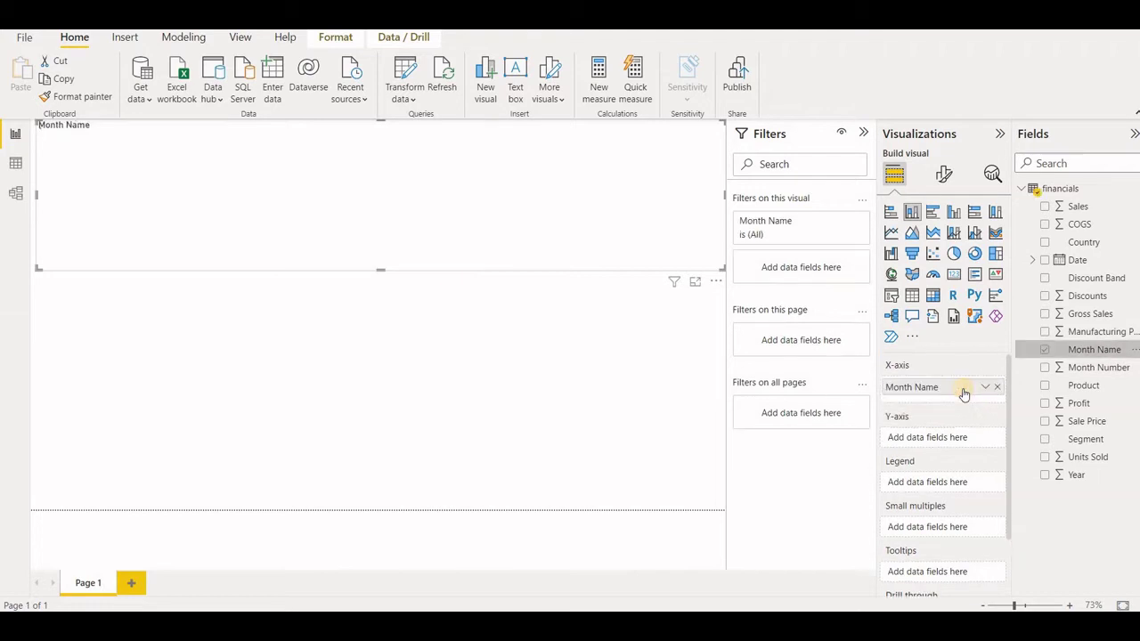
{"action": "left_click", "coordinate": [1090, 457]}
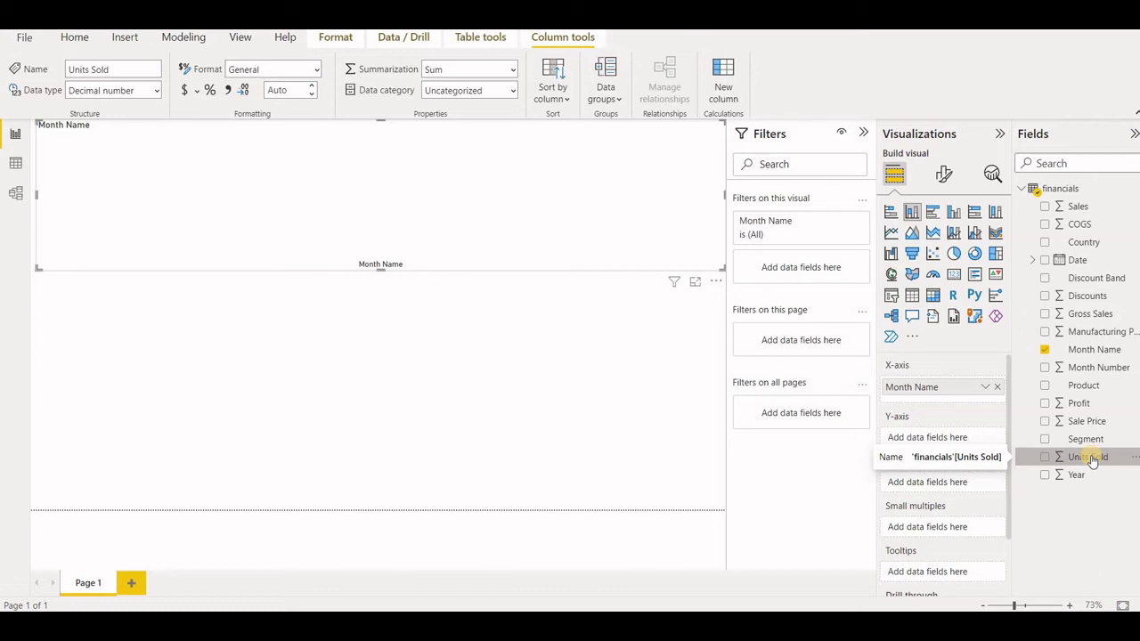
{"action": "left_click_drag", "start_coordinate": [1092, 459], "coordinate": [949, 437]}
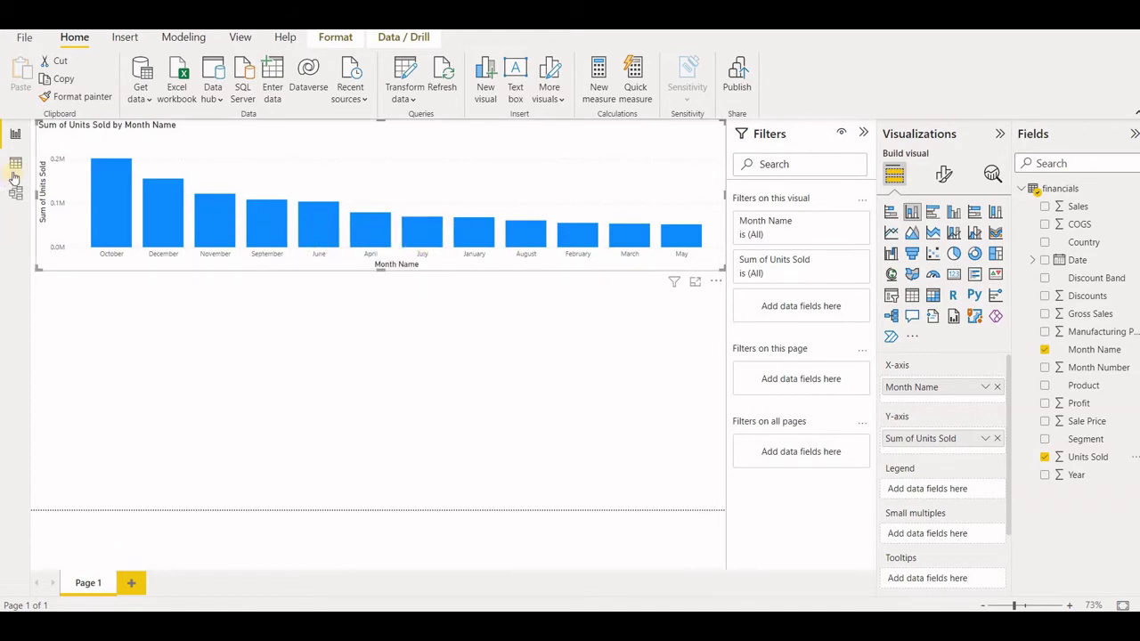
Read a month bar's value, then bring the Financial Sample.xlsx spreadsheet forward from the taskbar
{"action": "left_click", "coordinate": [117, 178]}
{"action": "mouse_move", "coordinate": [116, 178]}
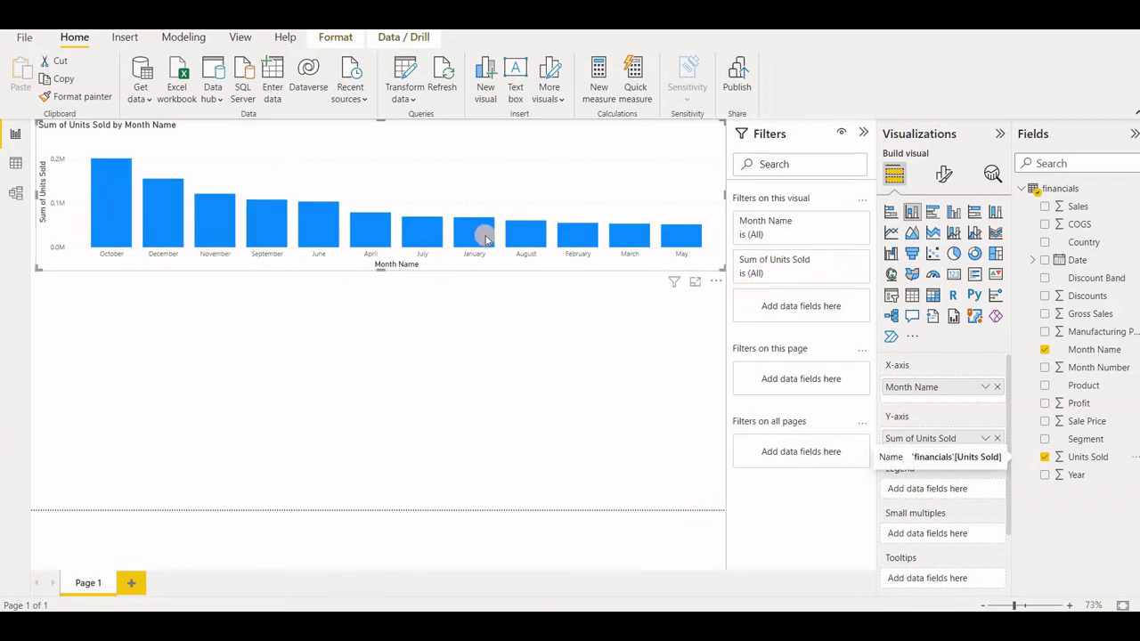
{"action": "mouse_move", "coordinate": [481, 222]}
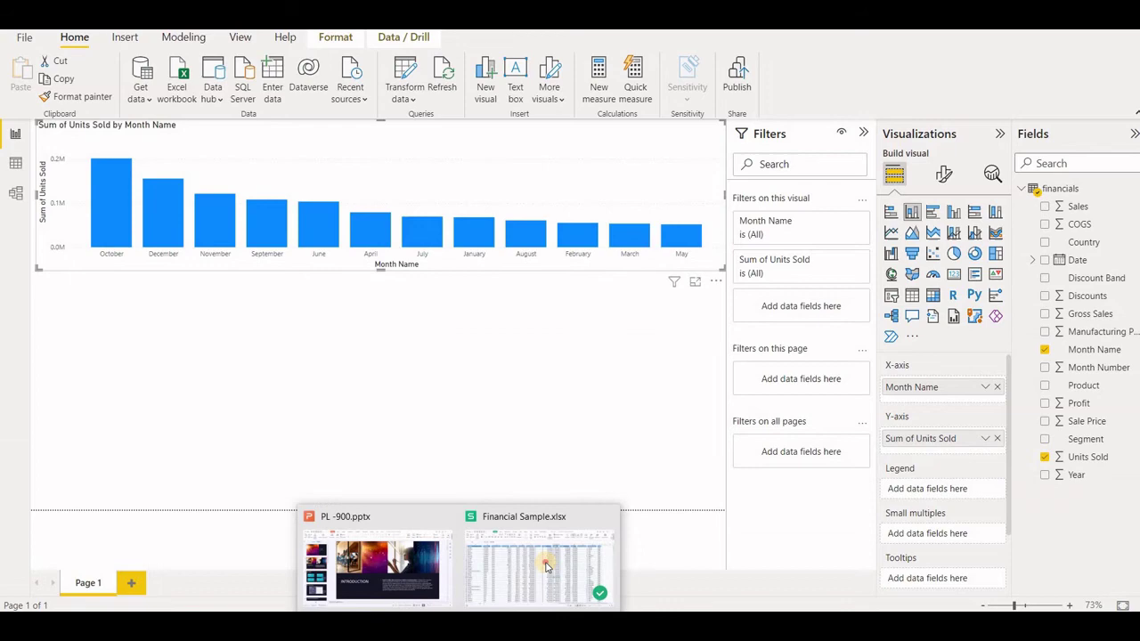
{"action": "left_click", "coordinate": [545, 563]}
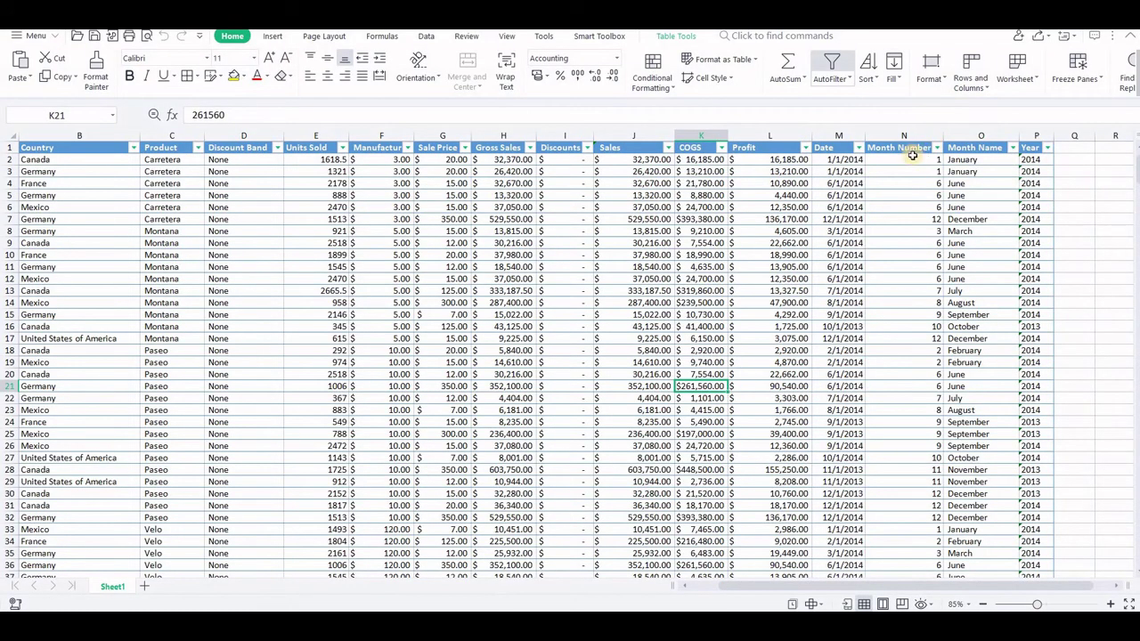
Filter the Month Name column to show only January rows
{"action": "left_click", "coordinate": [1011, 150]}
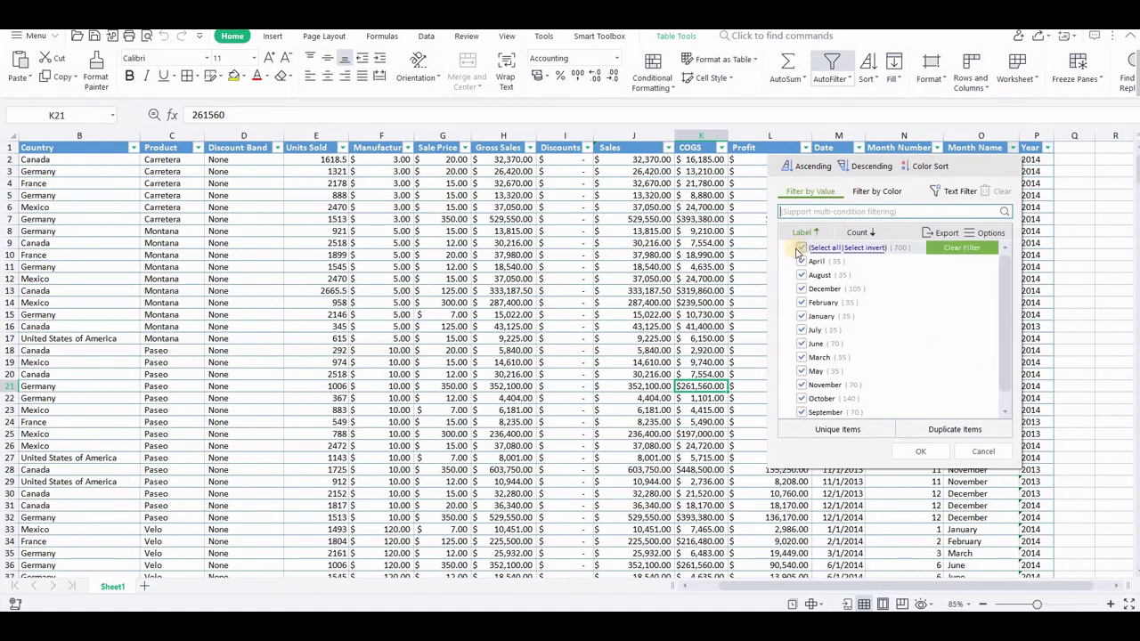
{"action": "left_click", "coordinate": [800, 248]}
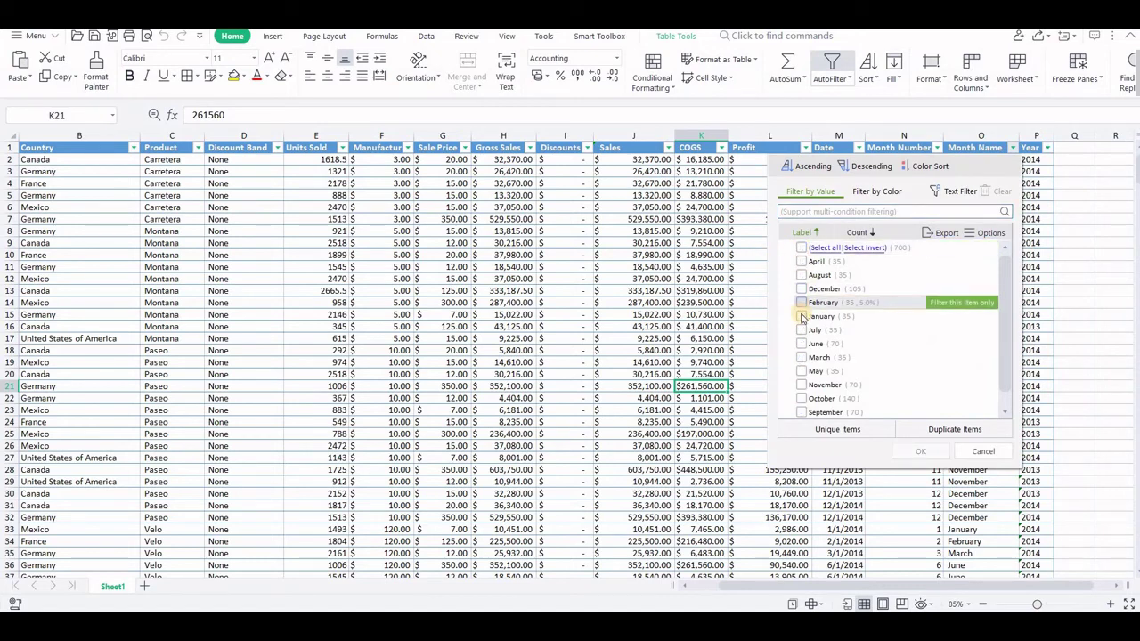
{"action": "left_click", "coordinate": [801, 317]}
{"action": "left_click", "coordinate": [923, 453]}
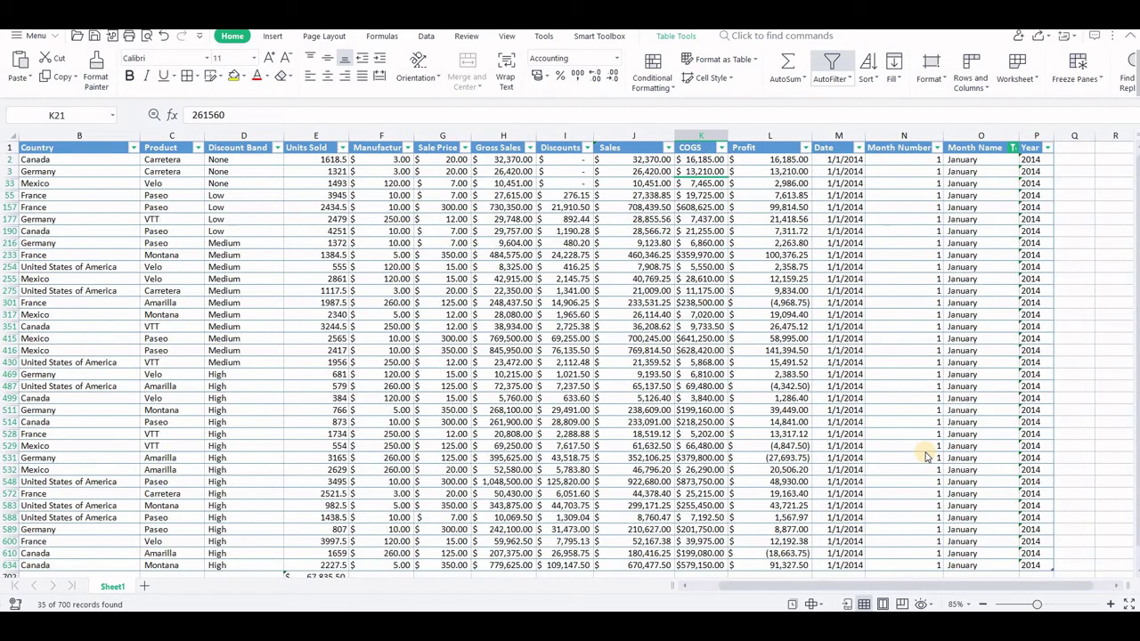
Select January's Units Sold values and confirm the SUBTOTAL of 67,835.50
{"action": "left_click", "coordinate": [330, 161]}
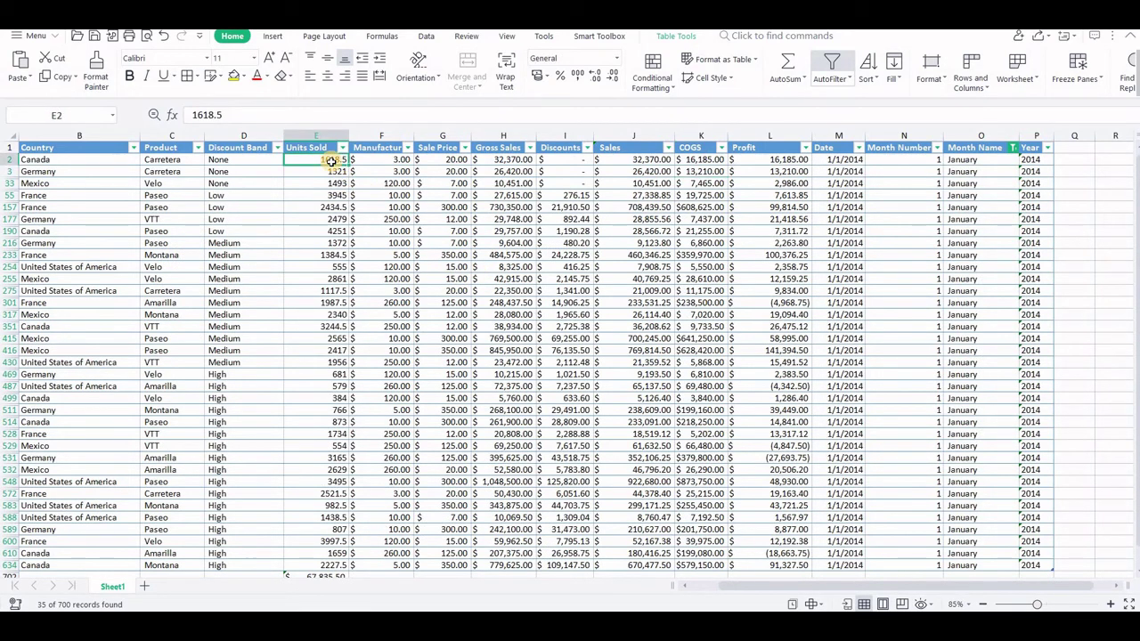
{"action": "key", "text": "ctrl+shift+Down"}
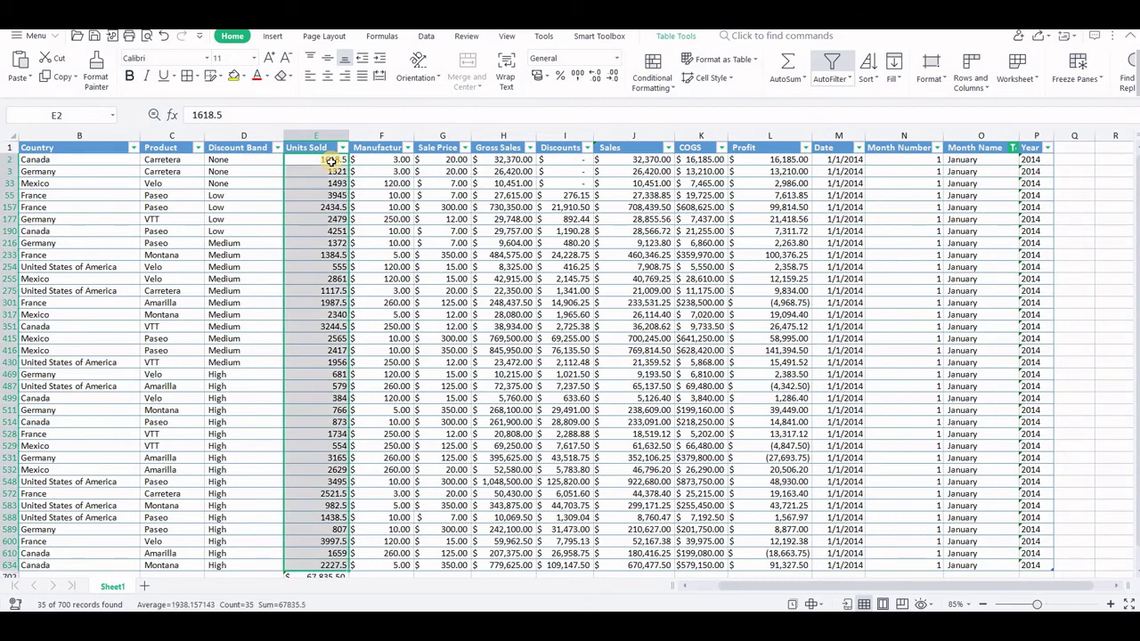
{"action": "left_click", "coordinate": [338, 574]}
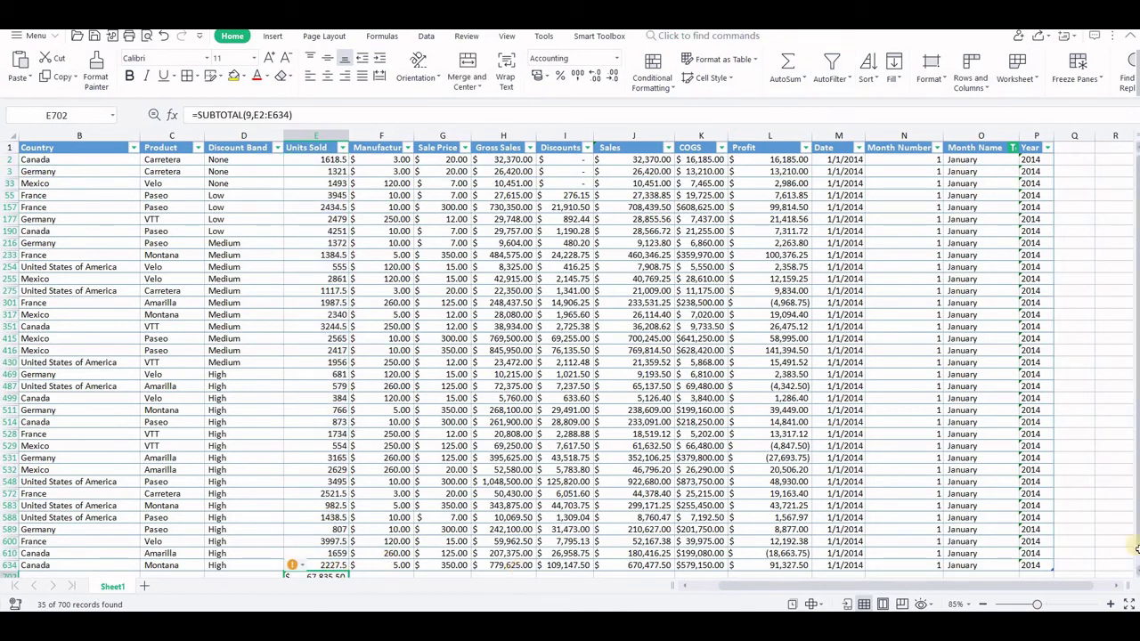
{"action": "scroll", "coordinate": [1135, 552], "scroll_direction": "down", "scroll_amount": 1}
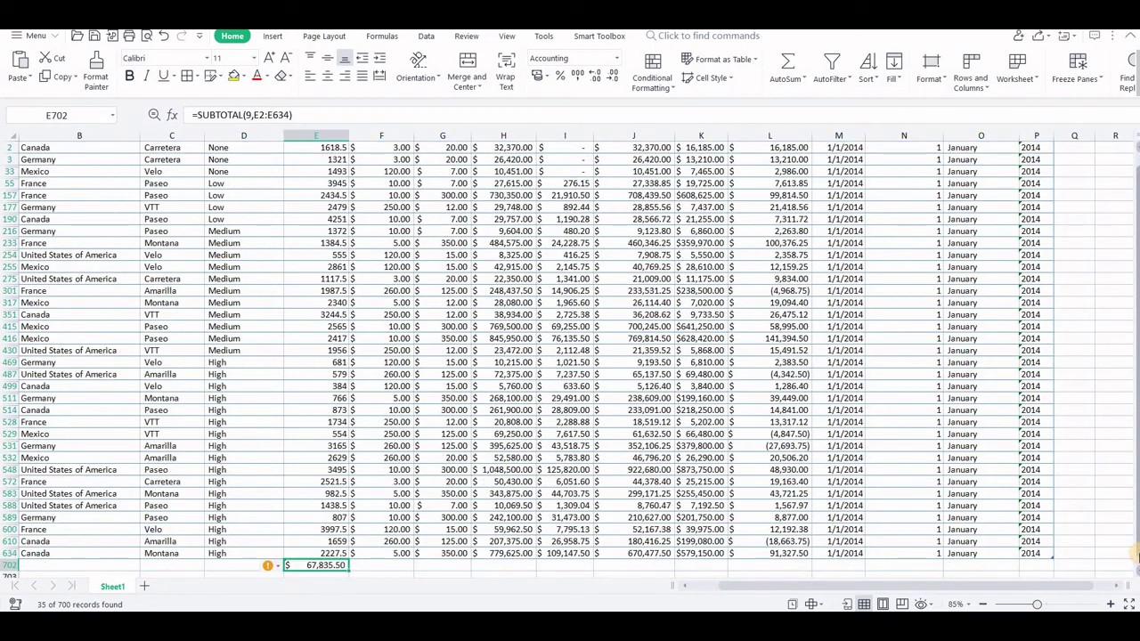
{"action": "scroll", "coordinate": [1136, 554], "scroll_direction": "down", "scroll_amount": 1}
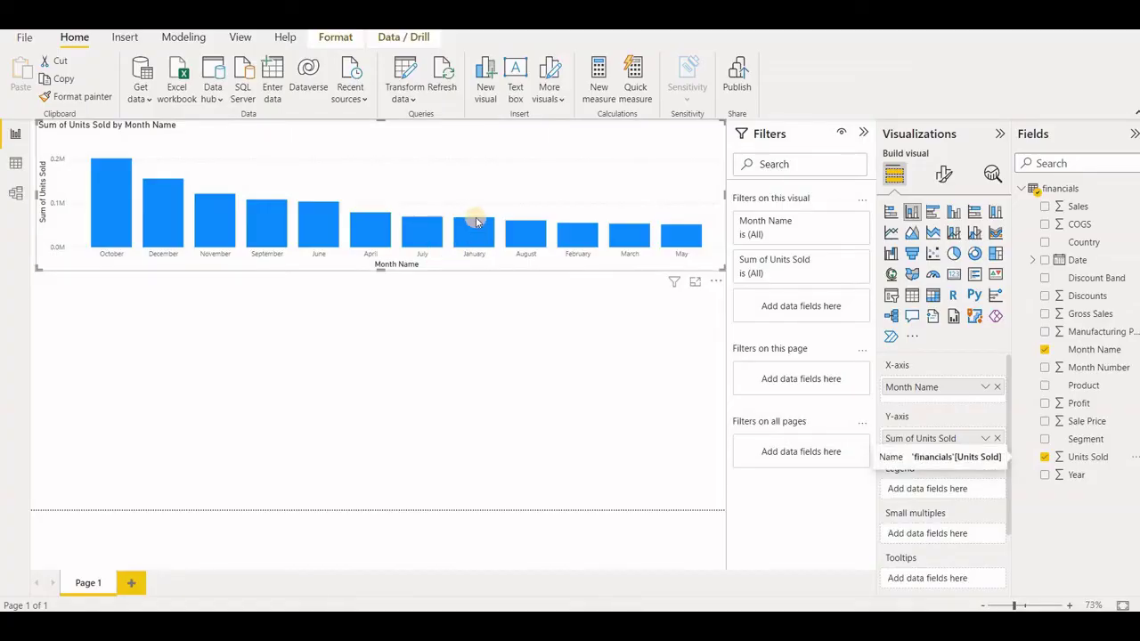
Switch the Units Sold by Month Name visual to a line chart and deselect it
{"action": "mouse_move", "coordinate": [477, 222]}
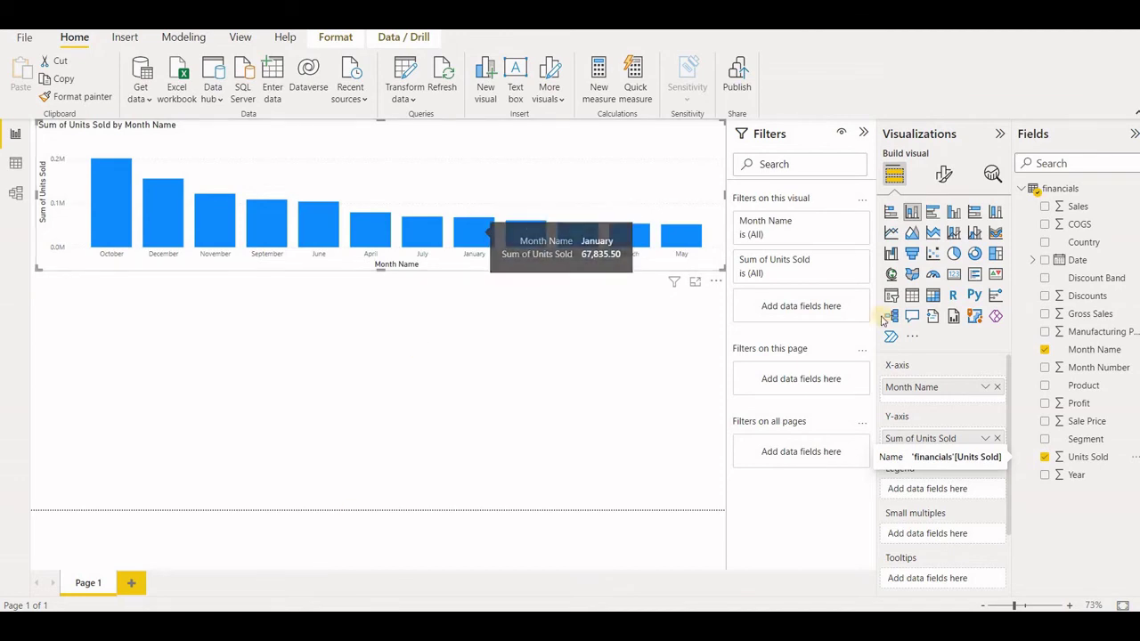
{"action": "left_click", "coordinate": [889, 235]}
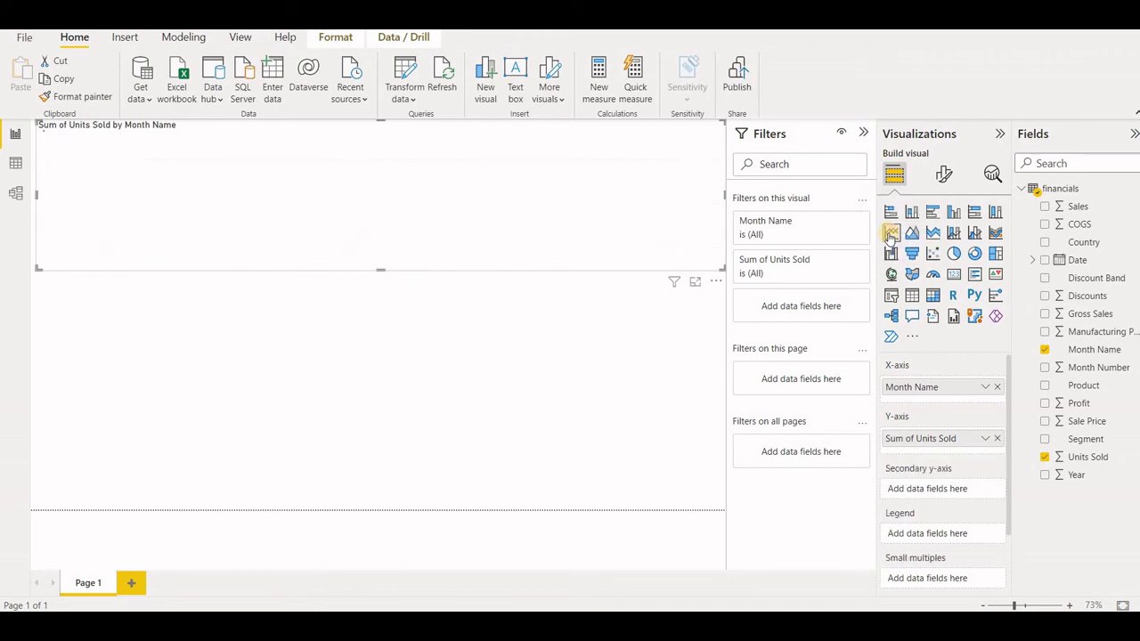
{"action": "left_click", "coordinate": [495, 398]}
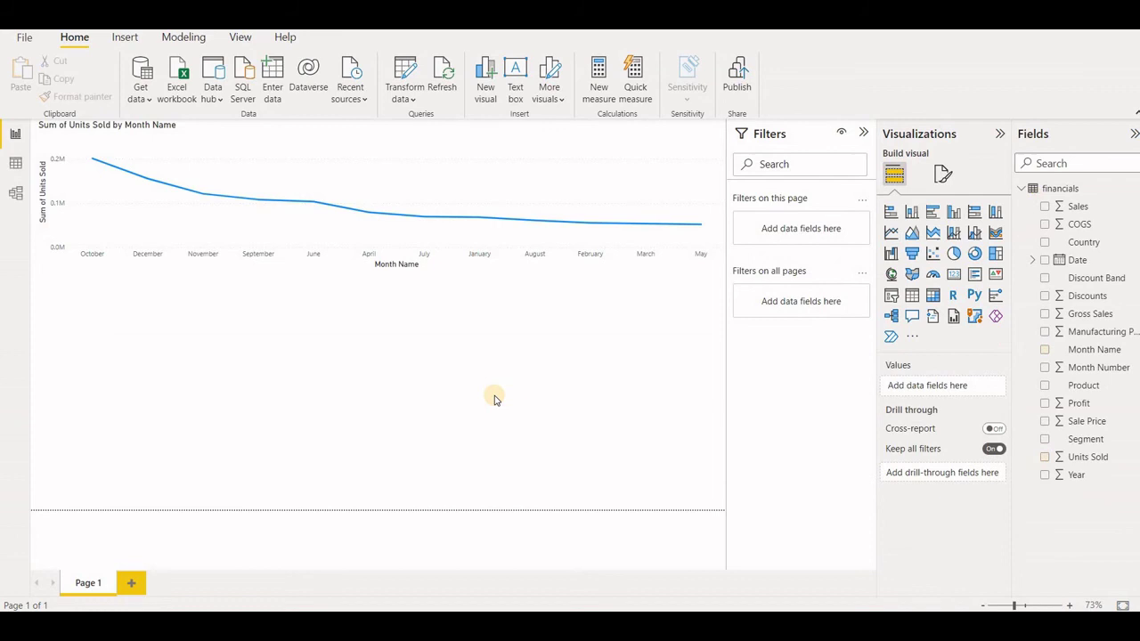
Insert a new column chart with Month Number on the X-axis and Units Sold on the Y-axis
{"action": "left_click", "coordinate": [912, 213]}
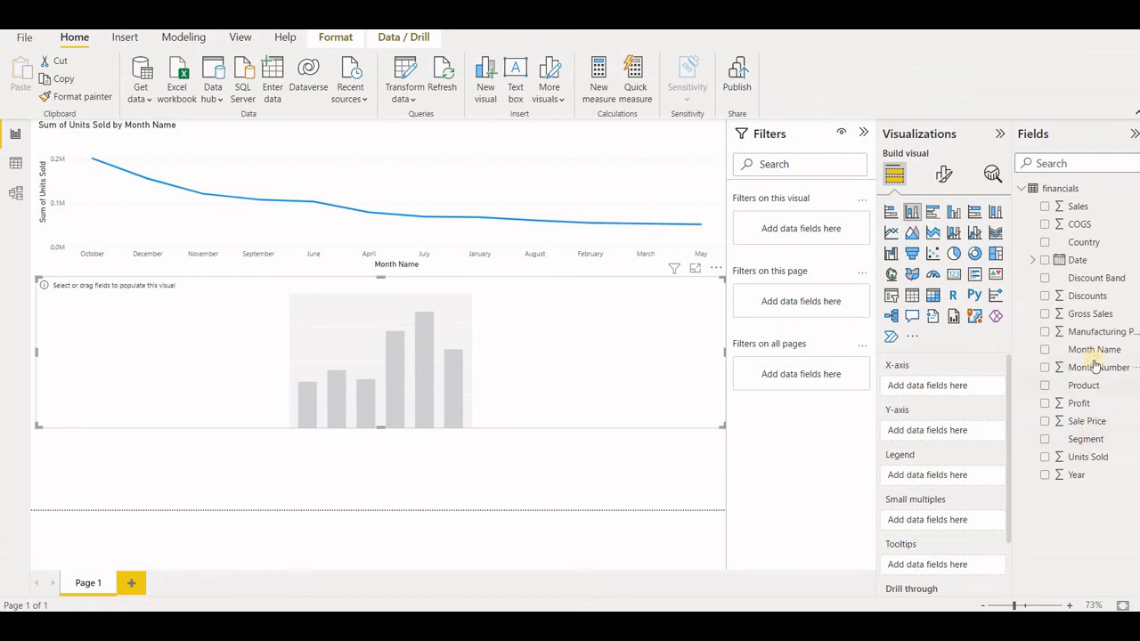
{"action": "left_click_drag", "start_coordinate": [1092, 369], "coordinate": [951, 386]}
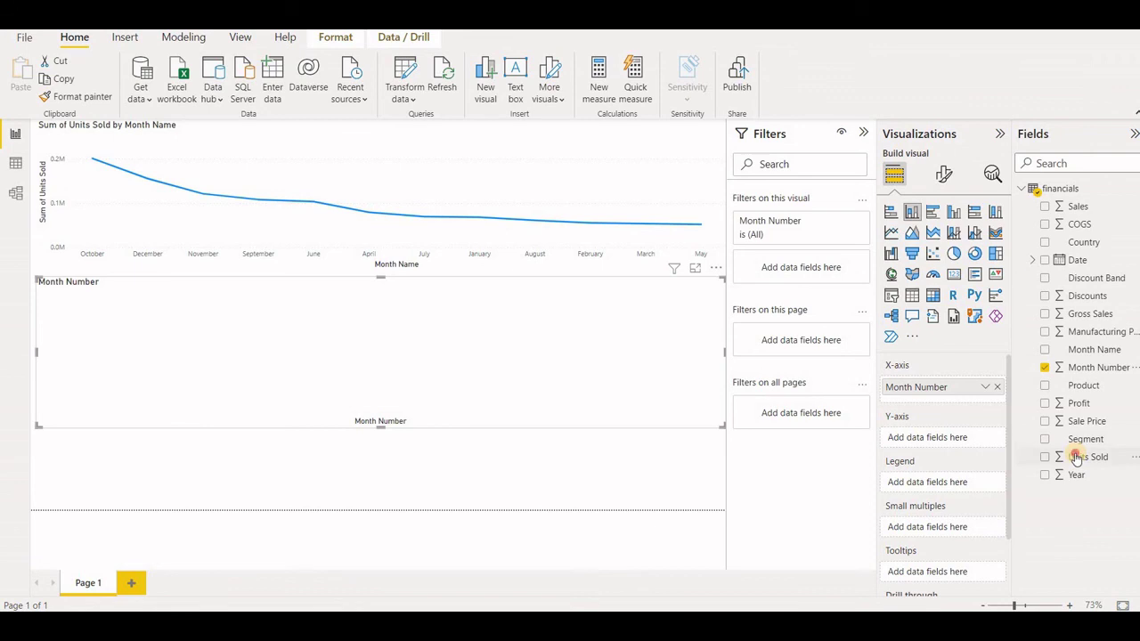
{"action": "left_click_drag", "start_coordinate": [1079, 457], "coordinate": [947, 438]}
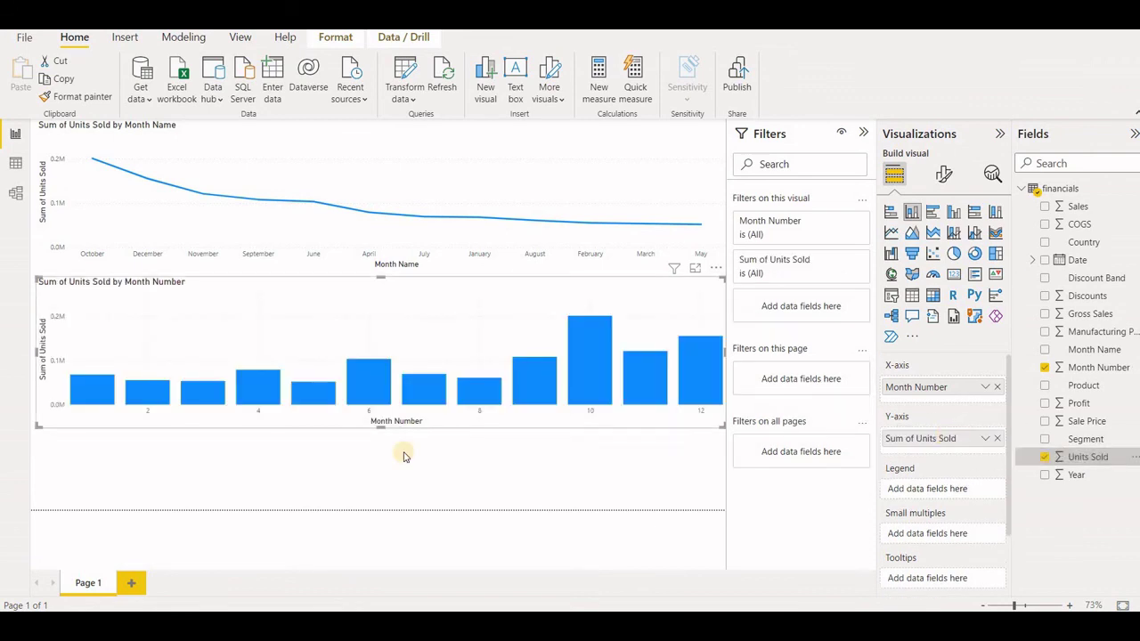